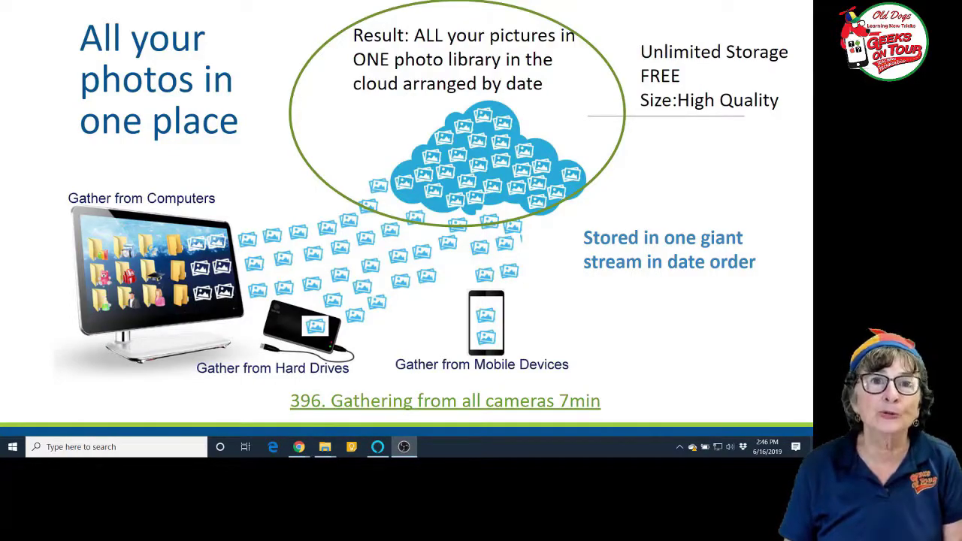
Step: Switch to Google Photos, start an upload from the computer and open Pictures > 1966-Alaska-Canada on the Seagate Backup Plus Drive (D:)
key(alt+Tab)
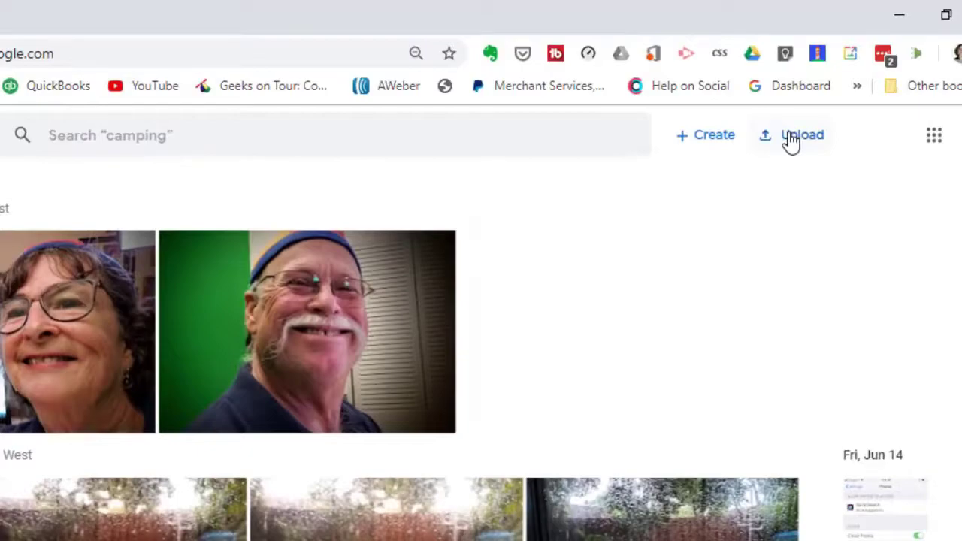
click(791, 141)
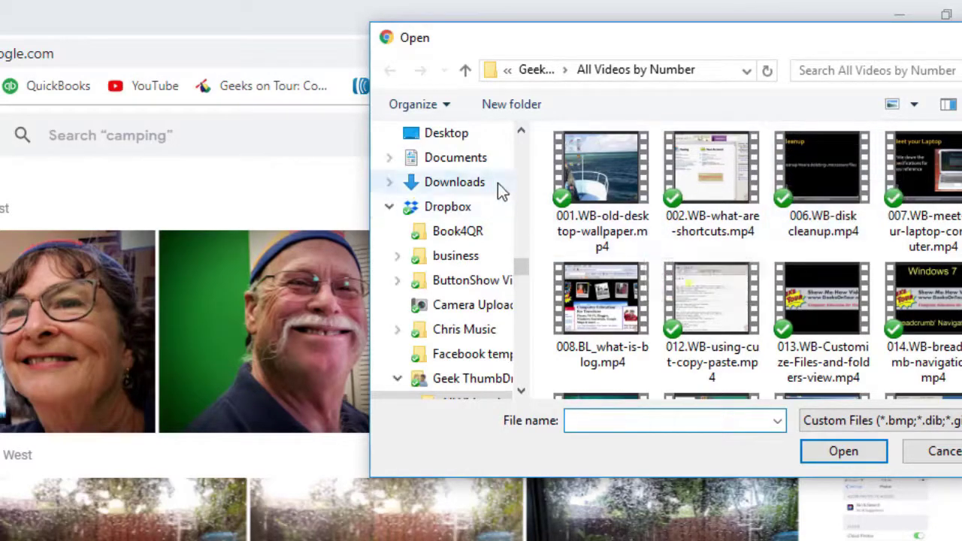
click(507, 71)
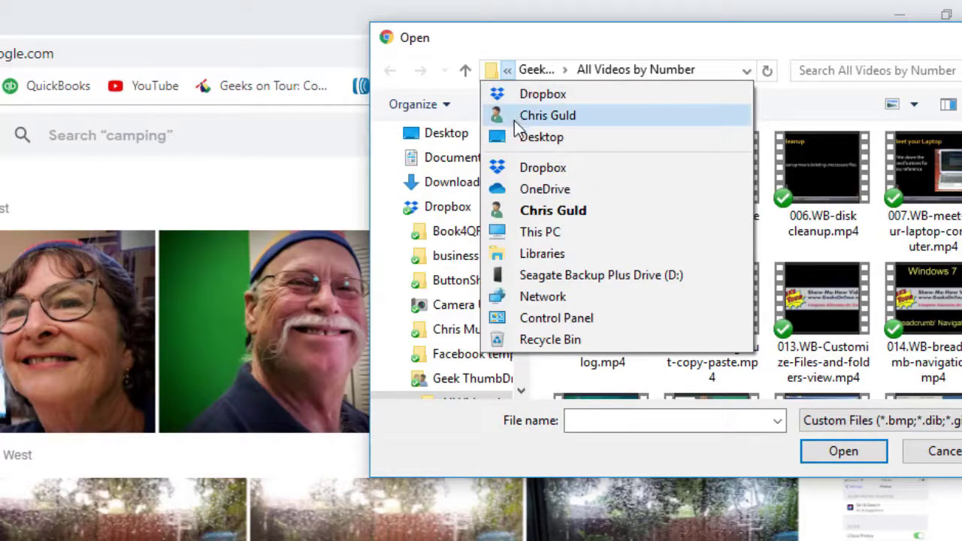
click(526, 232)
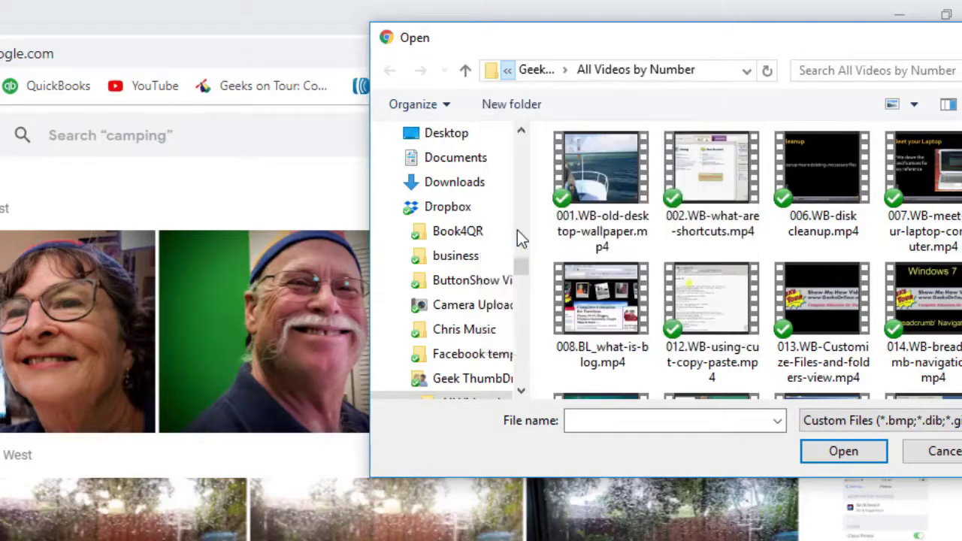
scroll(710, 312, down, 3)
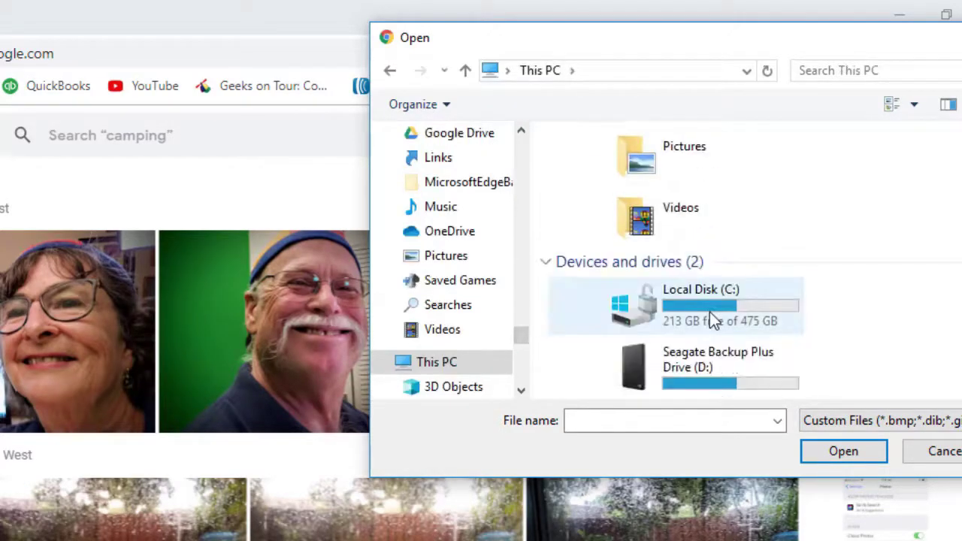
double_click(679, 373)
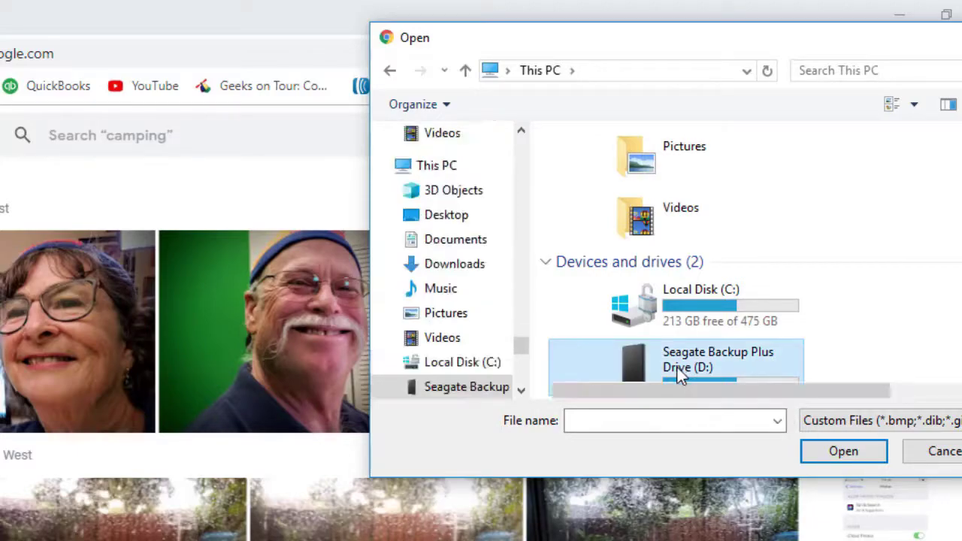
scroll(713, 314, down, 4)
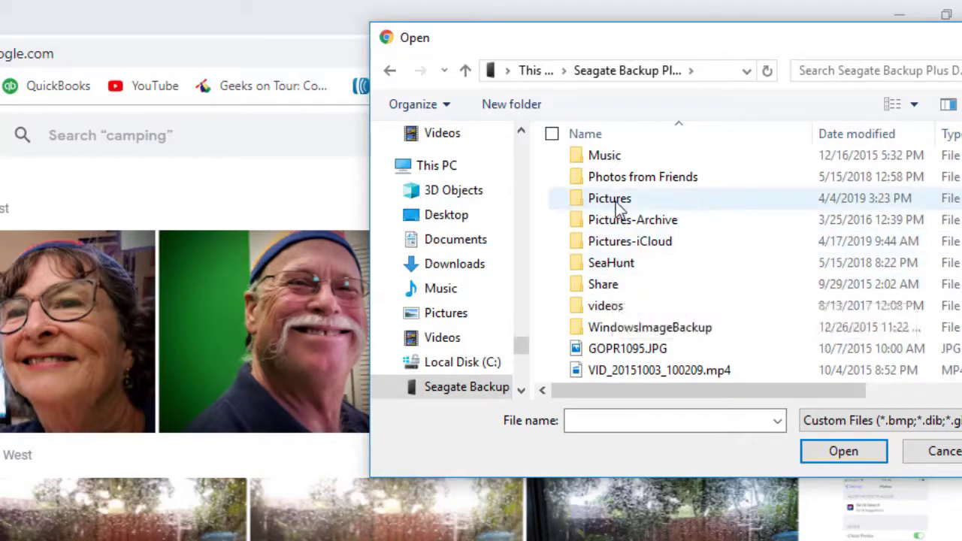
double_click(611, 201)
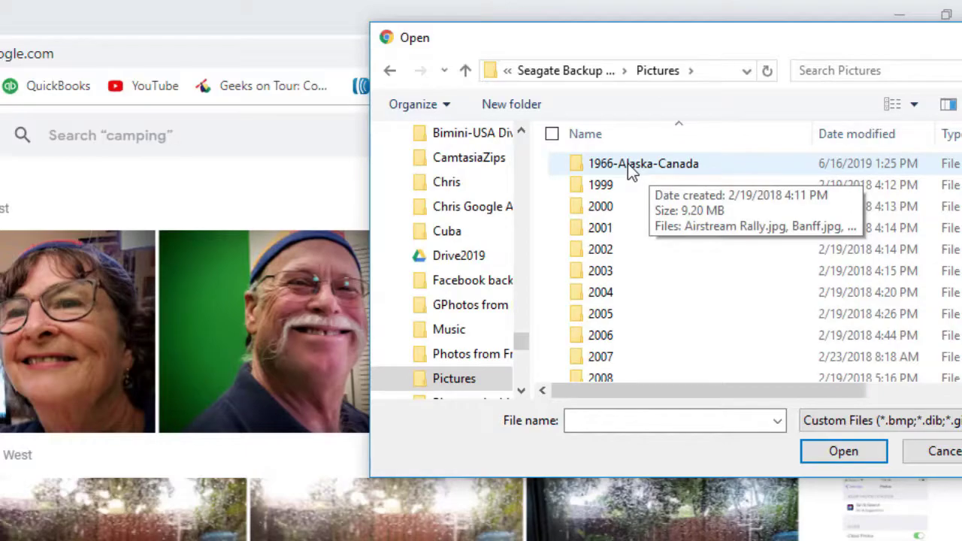
double_click(629, 164)
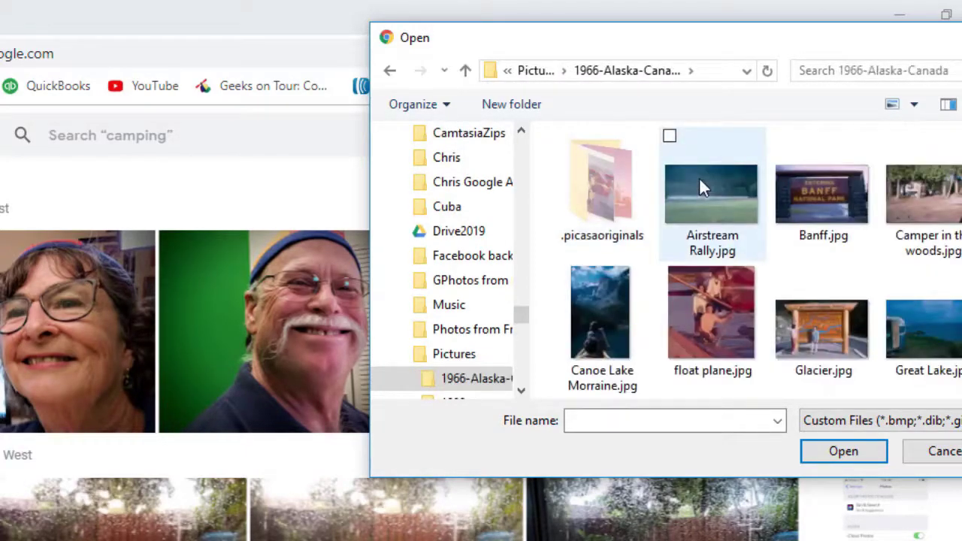
Step: Select all the photos in the 1966-Alaska-Canada folder and upload them to the library
click(699, 184)
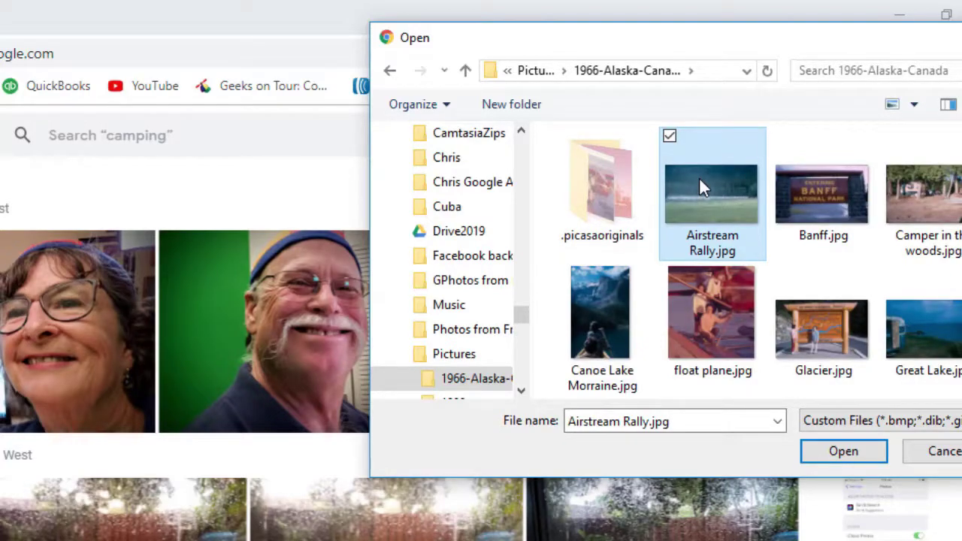
scroll(699, 187, down, 5)
scroll(699, 187, down, 2)
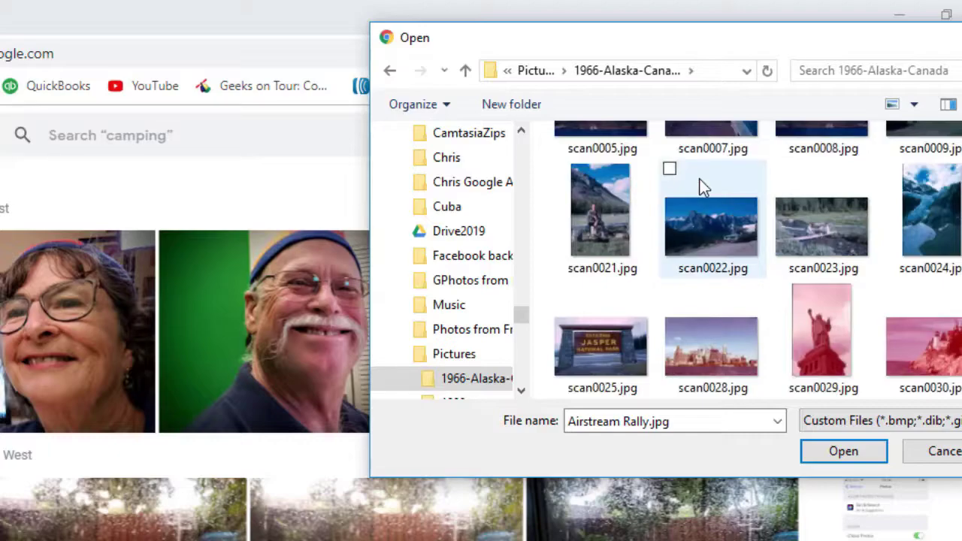
key(ctrl+a)
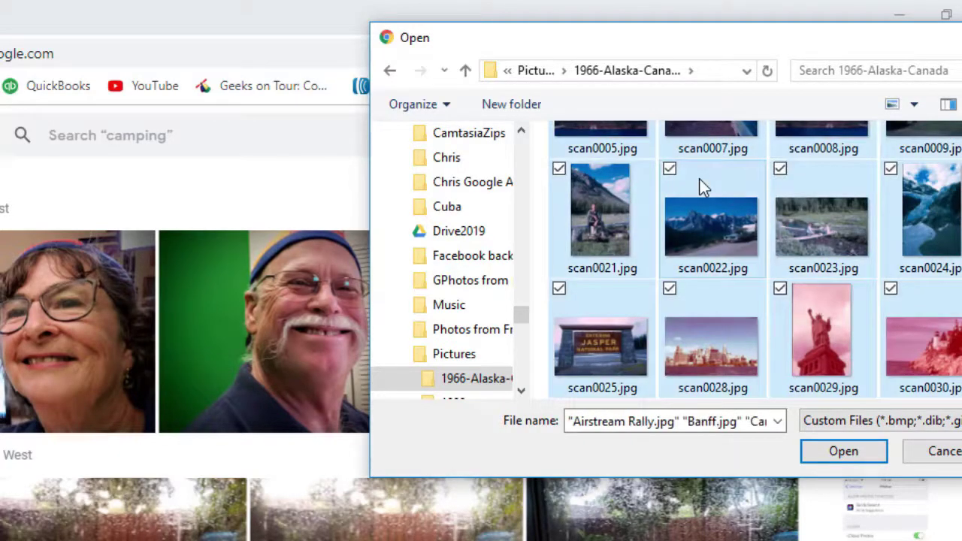
click(836, 453)
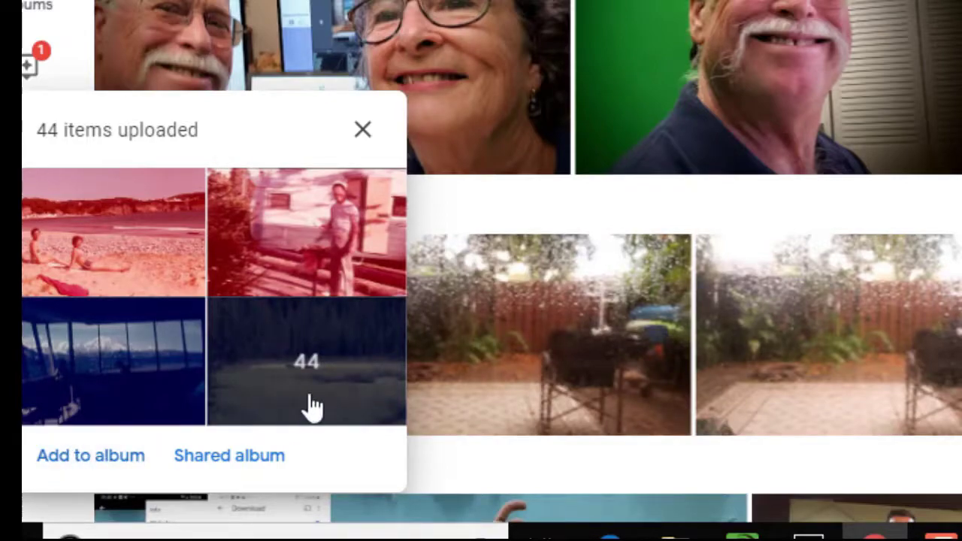
Step: Add the uploaded photos to a new album titled "Alaska for Dotto" and return to the photo library
click(81, 464)
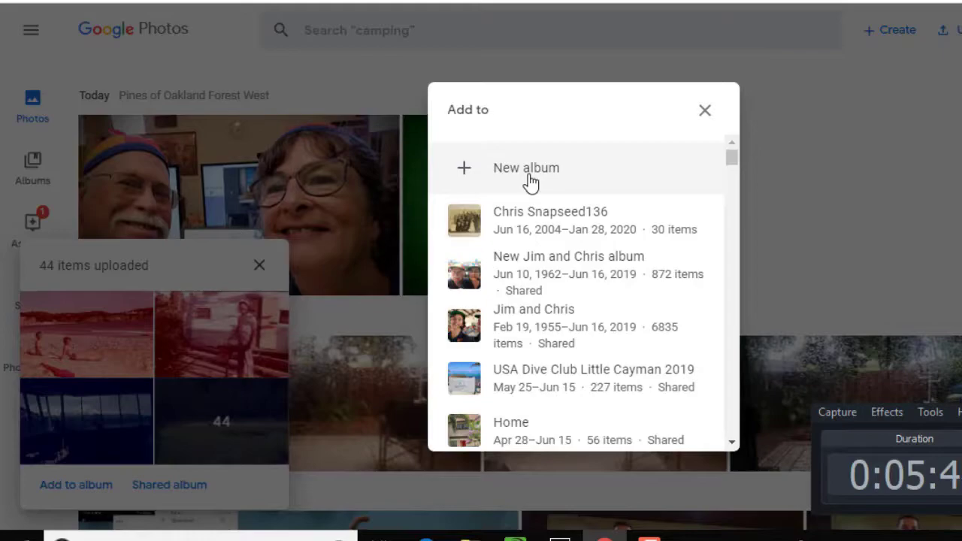
click(529, 180)
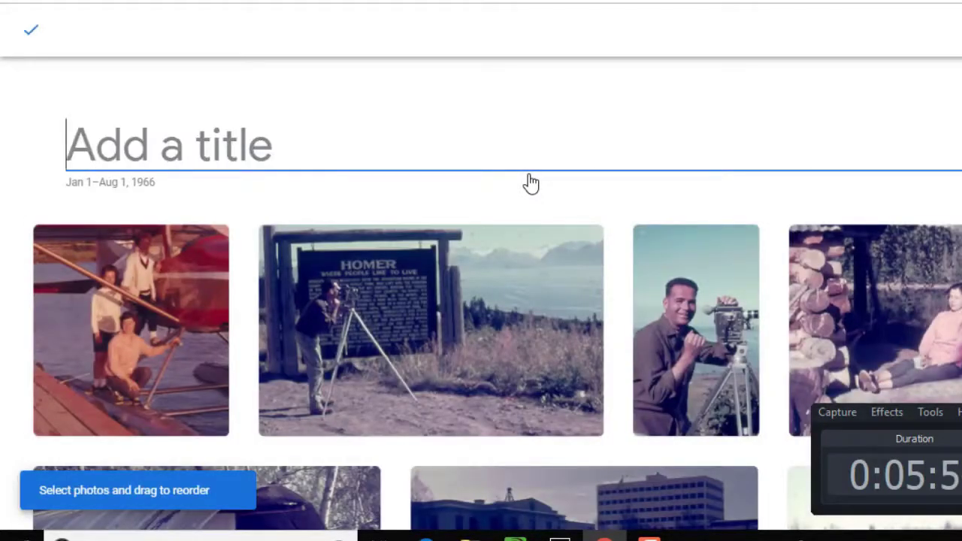
text(Alask)
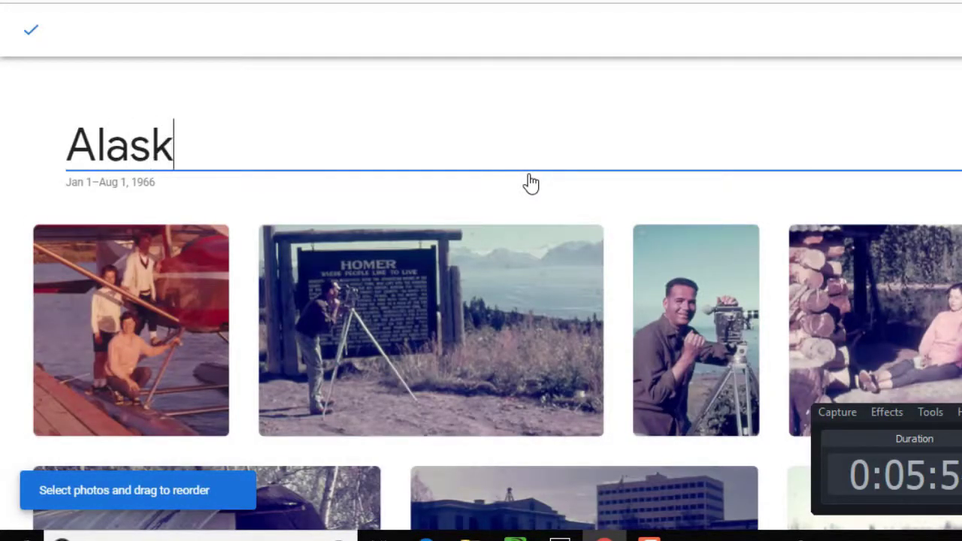
text(a for Dotto)
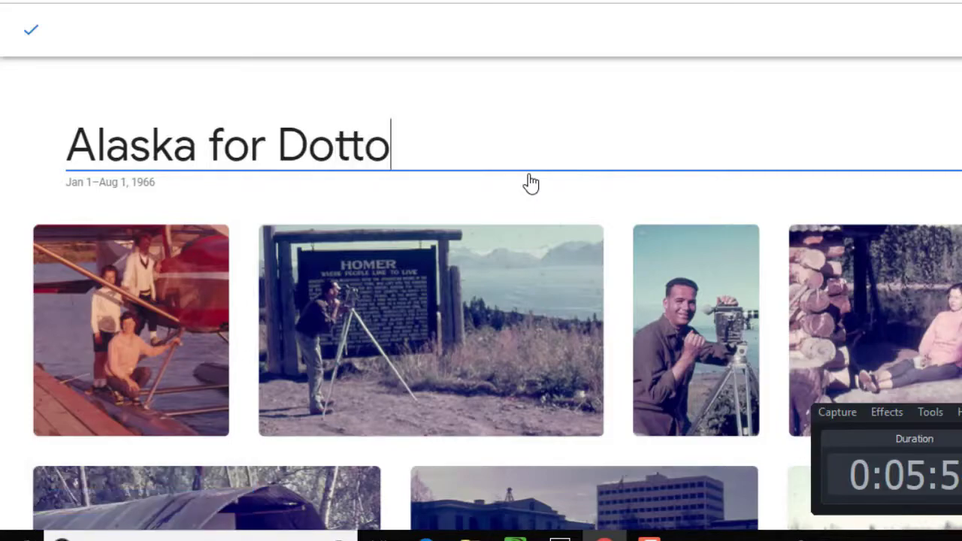
click(33, 36)
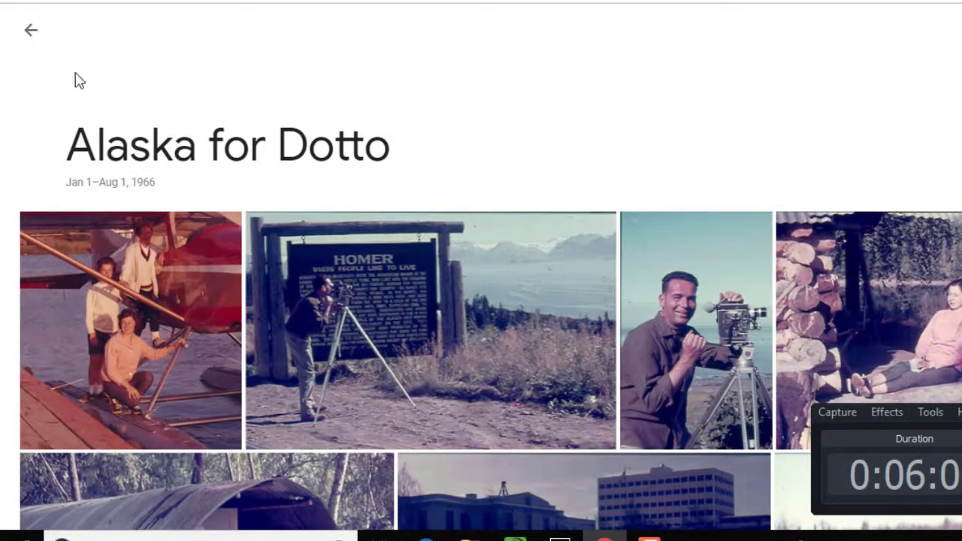
click(31, 34)
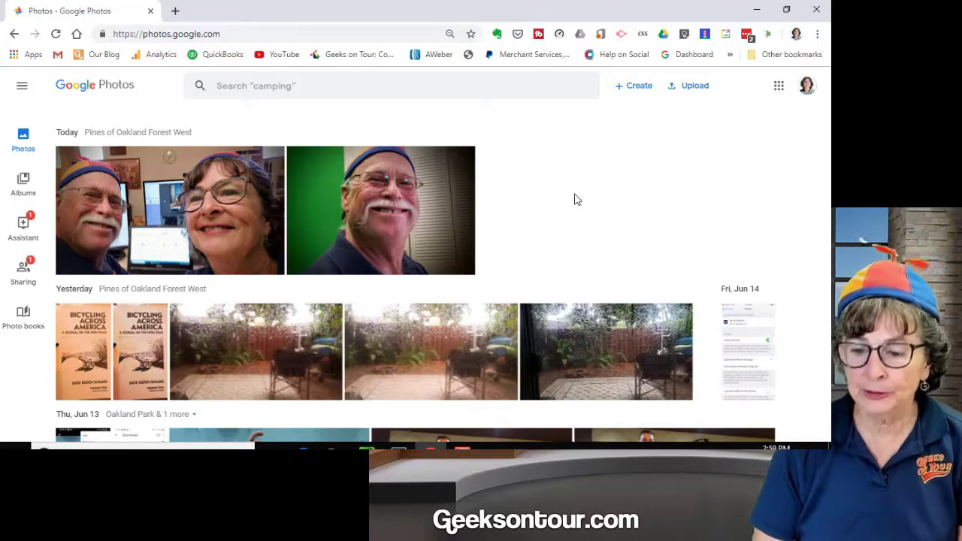
Step: Browse the photo timeline down to the oldest pictures from 1890, and go back up to examine the 1966 photos
scroll(578, 215, down, 10)
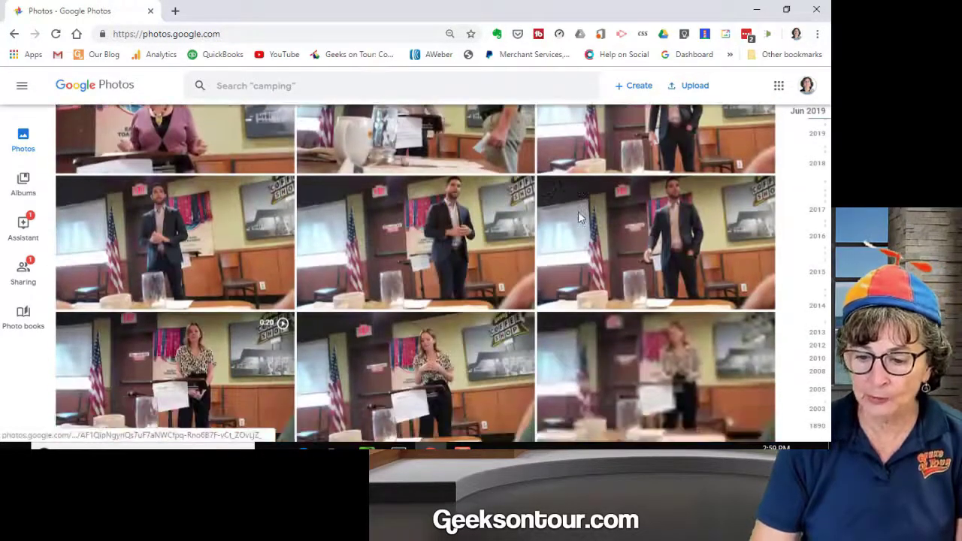
scroll(578, 217, down, 10)
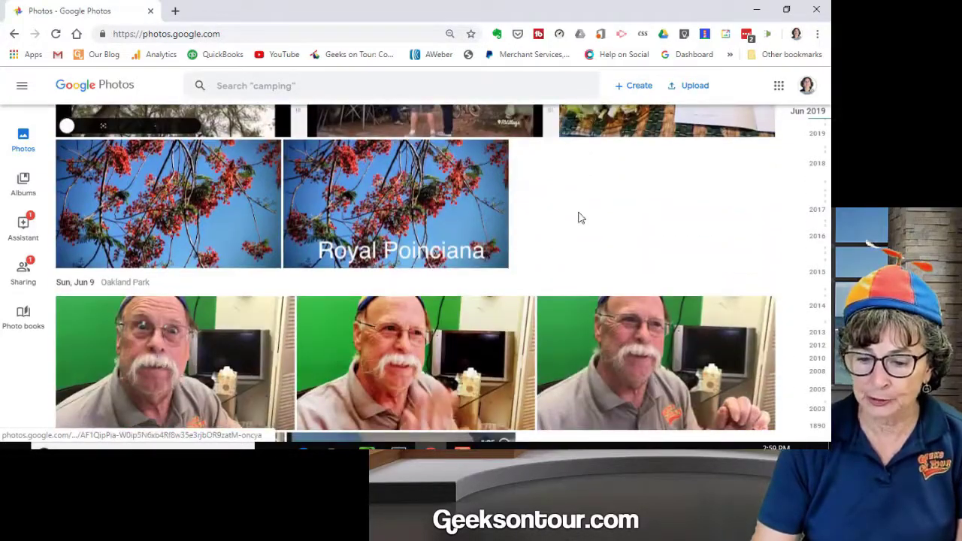
scroll(578, 218, down, 5)
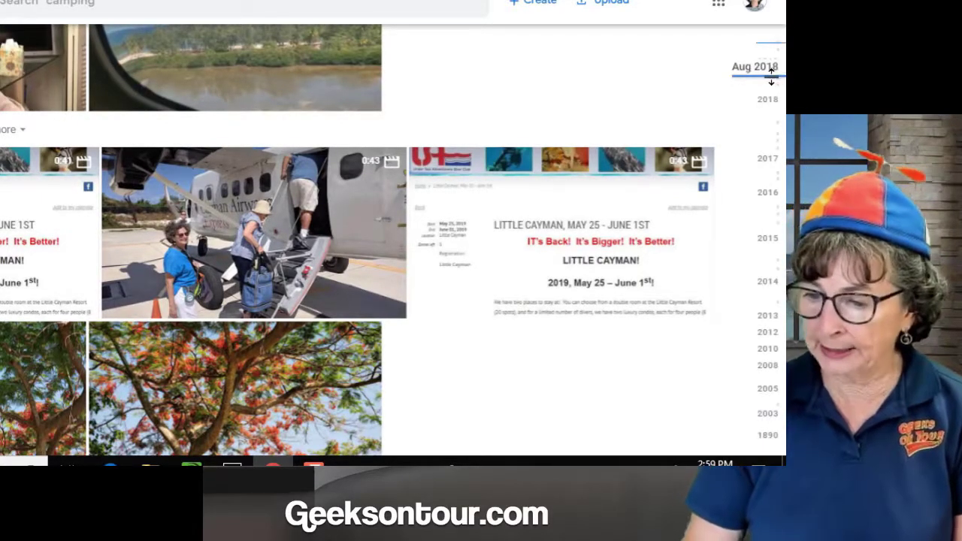
drag(771, 75, 770, 432)
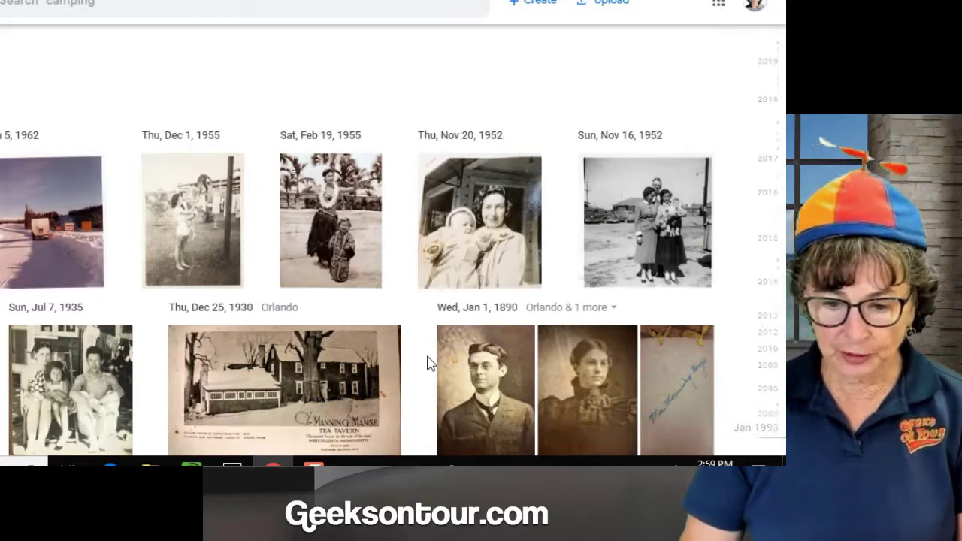
scroll(426, 363, down, 1)
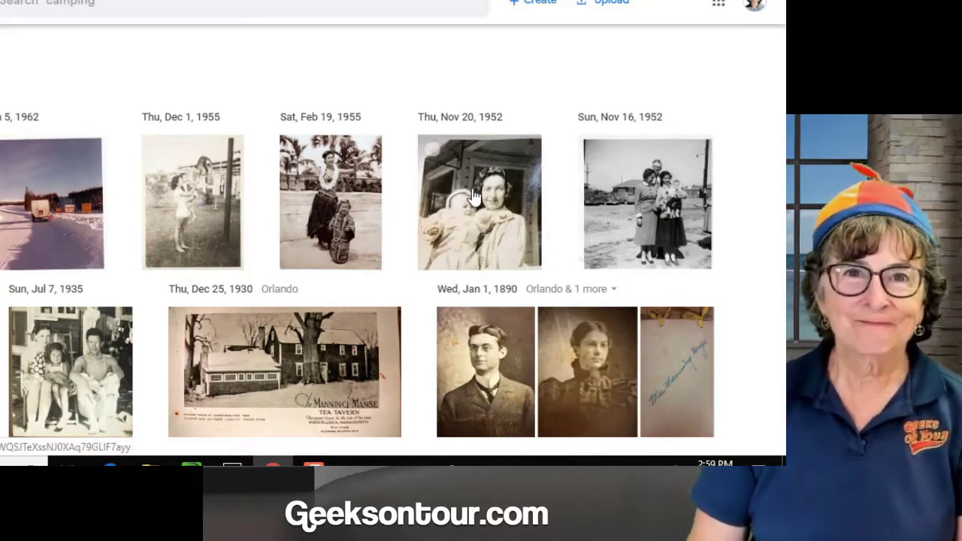
scroll(474, 197, up, 10)
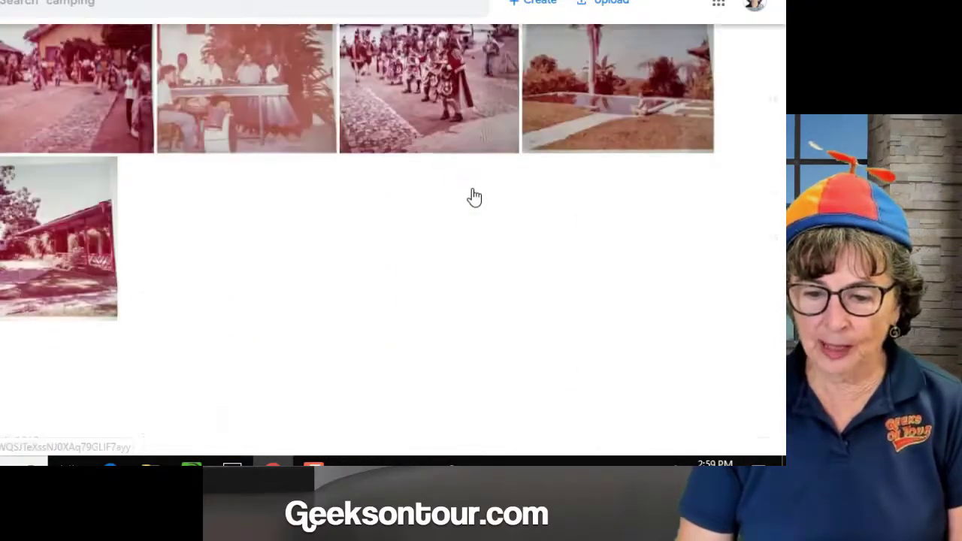
scroll(473, 197, up, 10)
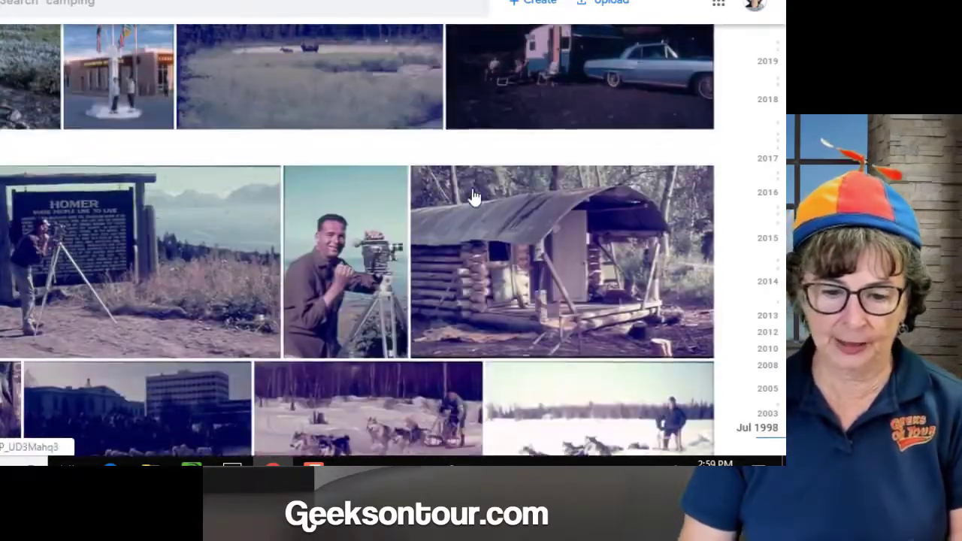
scroll(474, 196, up, 3)
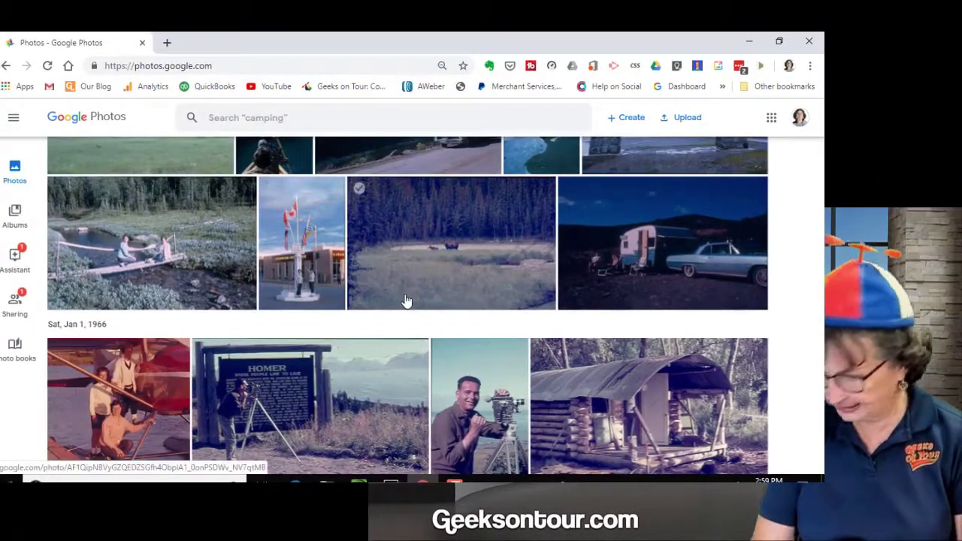
scroll(406, 300, up, 1)
scroll(406, 301, up, 5)
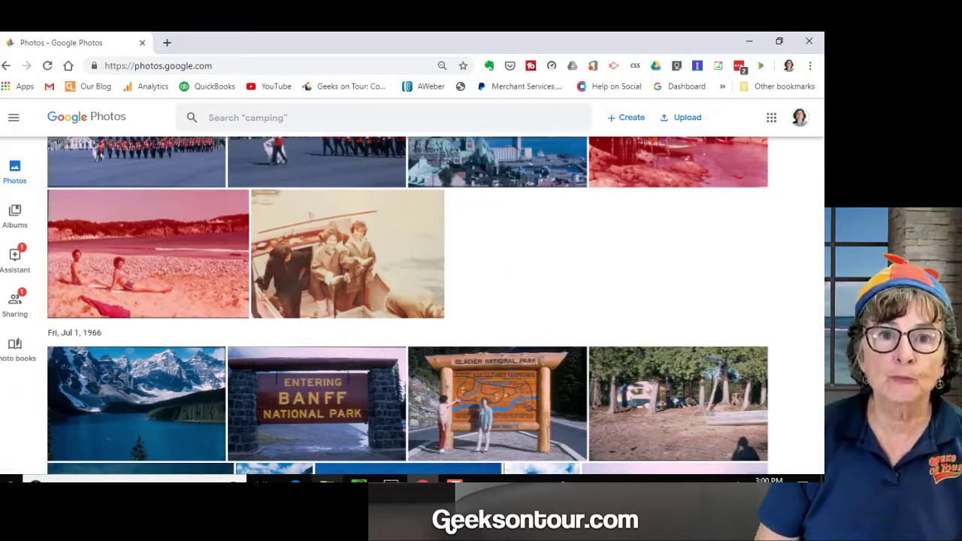
Step: Open the Pictures folder on the Seagate Backup Plus Drive (D:) in a new File Explorer window
key(super+e)
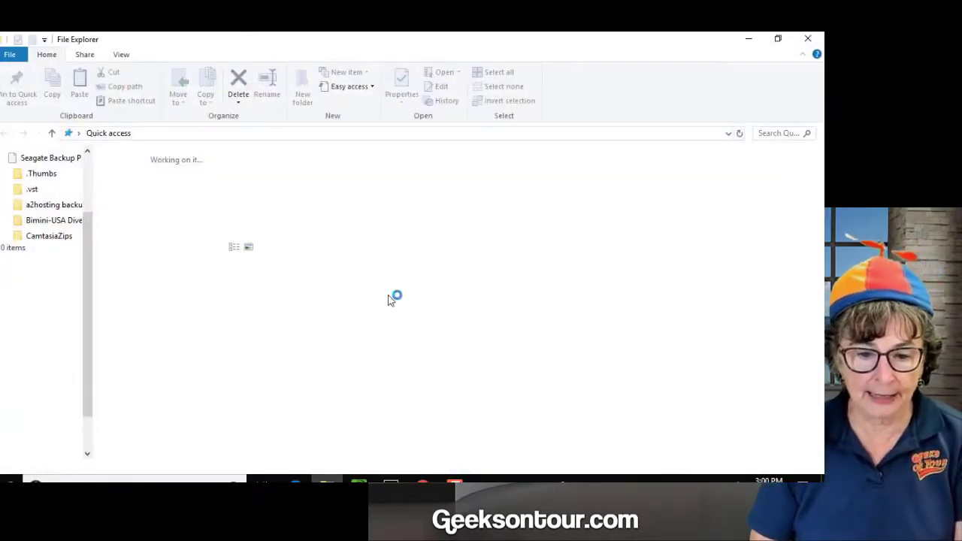
click(79, 134)
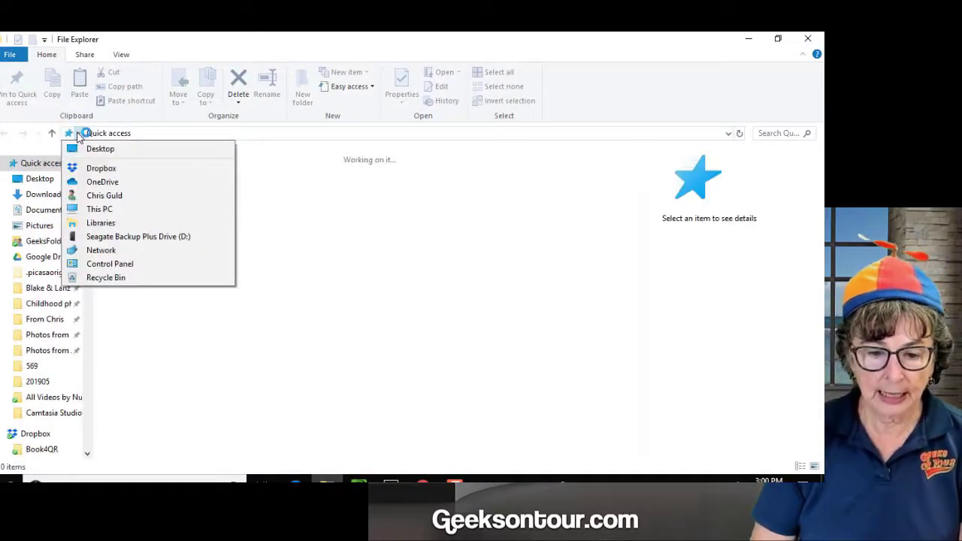
click(98, 209)
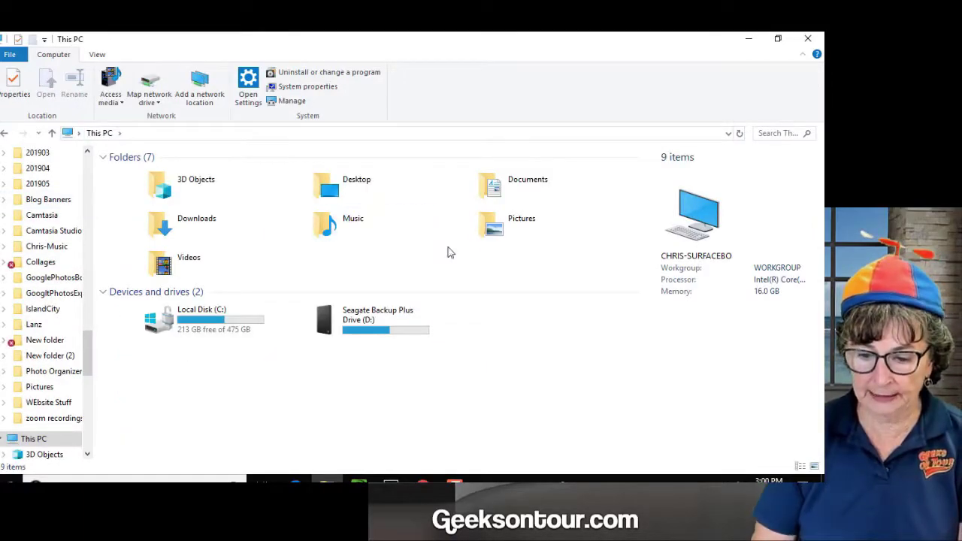
double_click(346, 323)
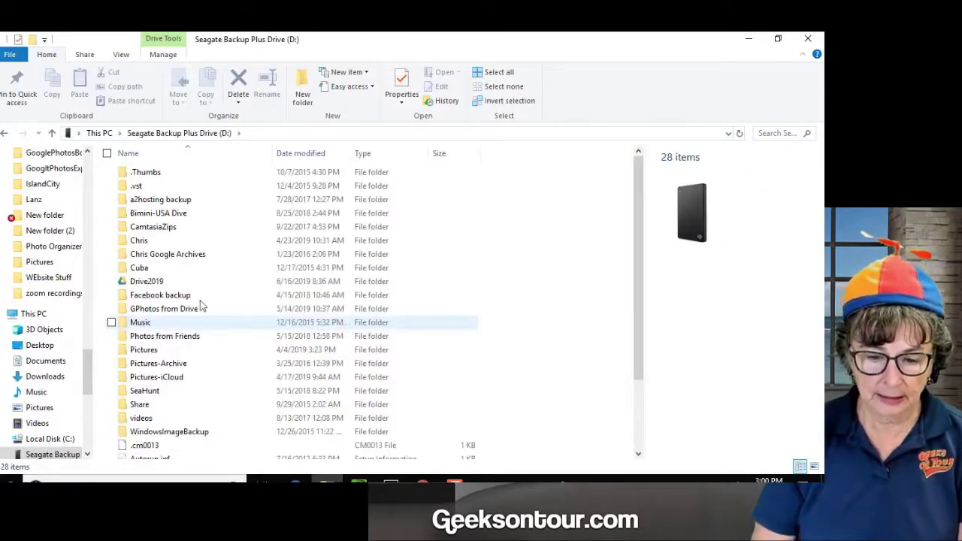
double_click(142, 349)
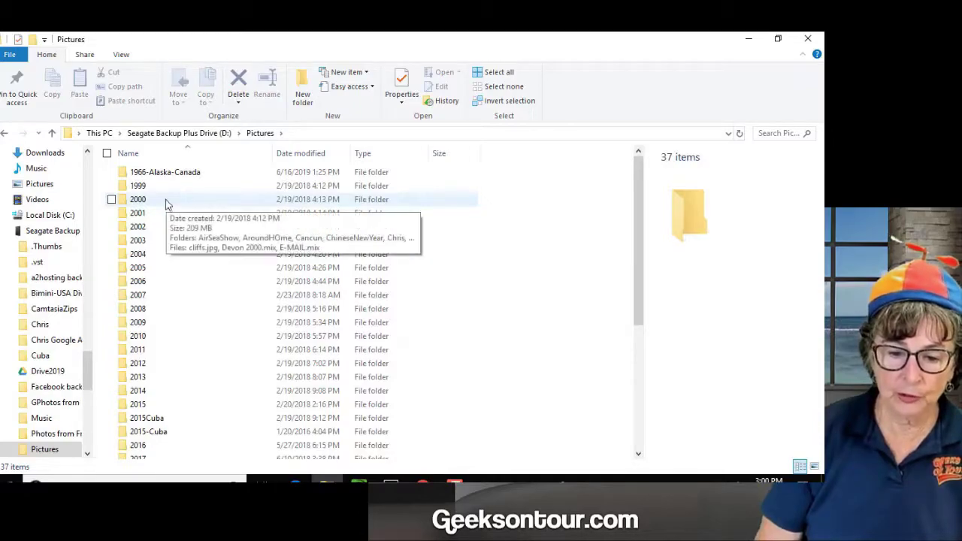
Step: Upload the 1966-Alaska-Canada folder from a reduced File Explorer window into the photo library, and view the Banff National Park sign photo's details
click(778, 40)
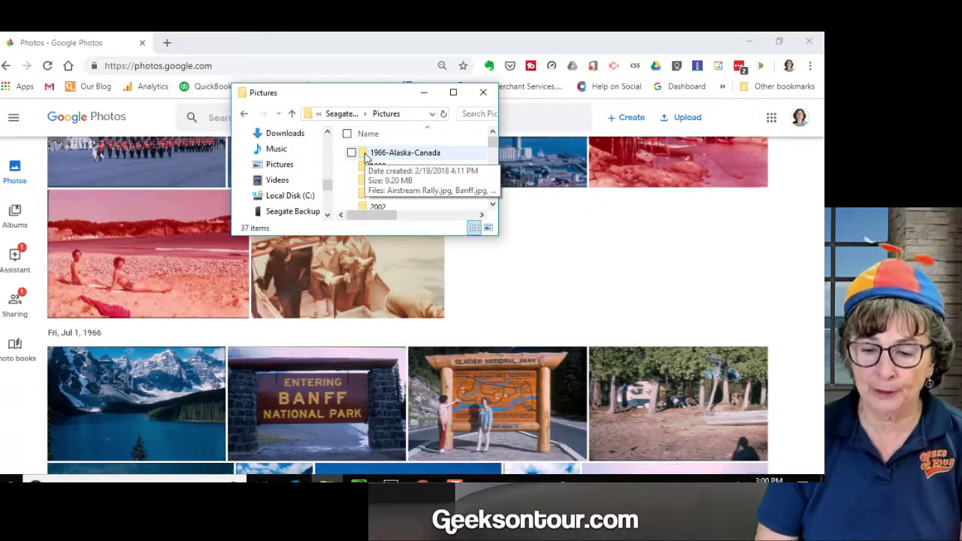
drag(366, 158, 303, 359)
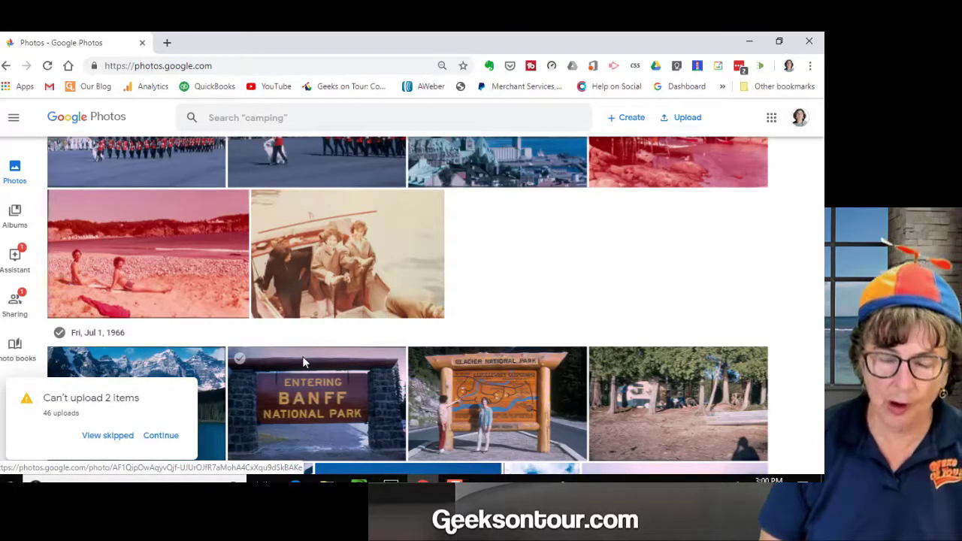
click(304, 363)
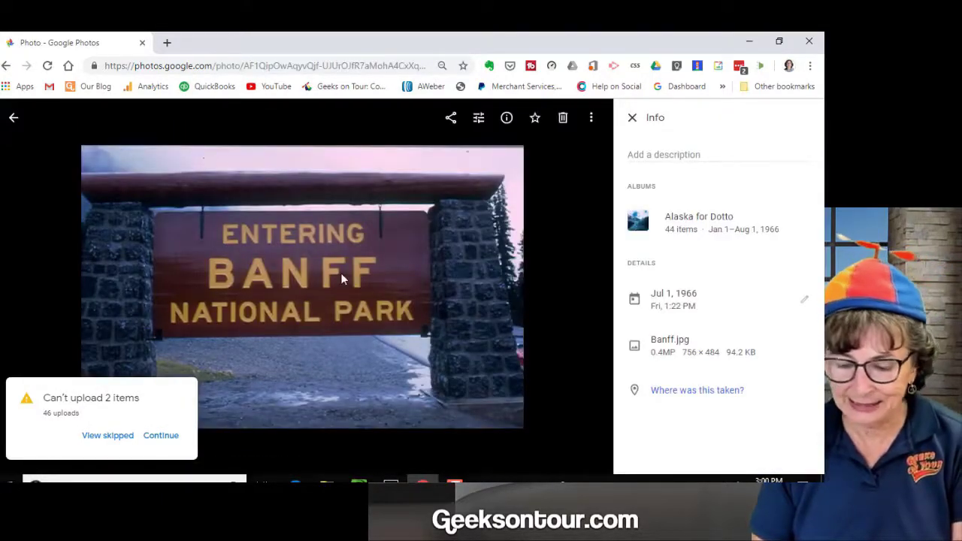
click(13, 118)
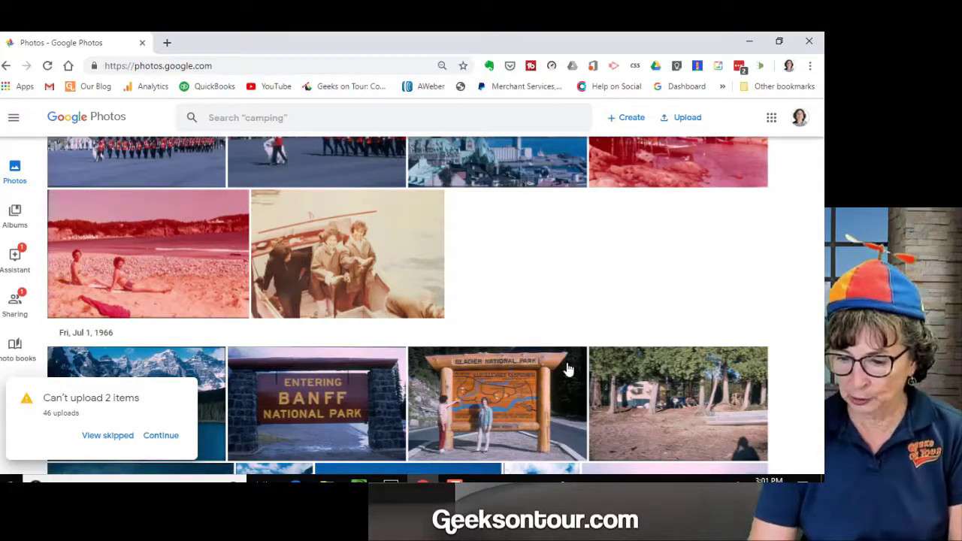
Step: Open the preferences of Backup and Sync from Google
mouse_move(627, 499)
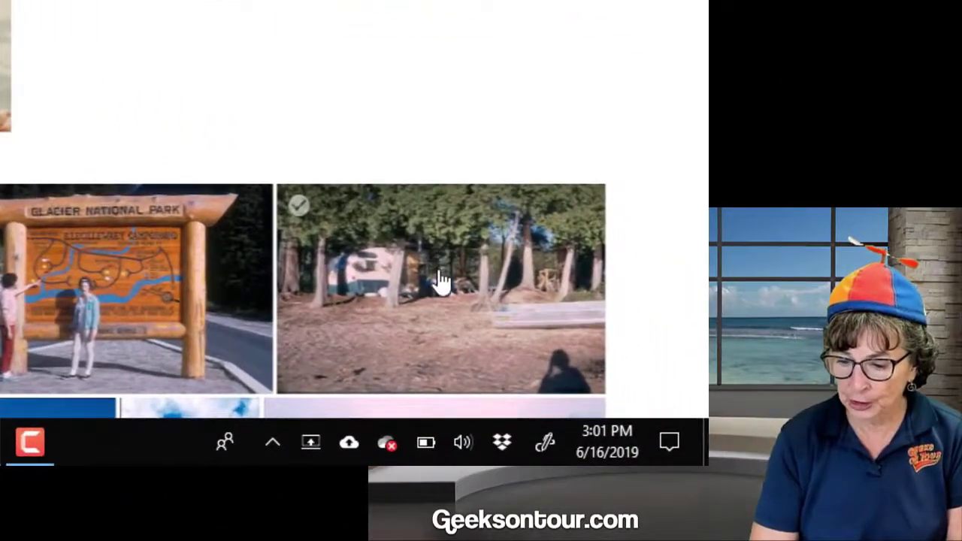
mouse_move(358, 460)
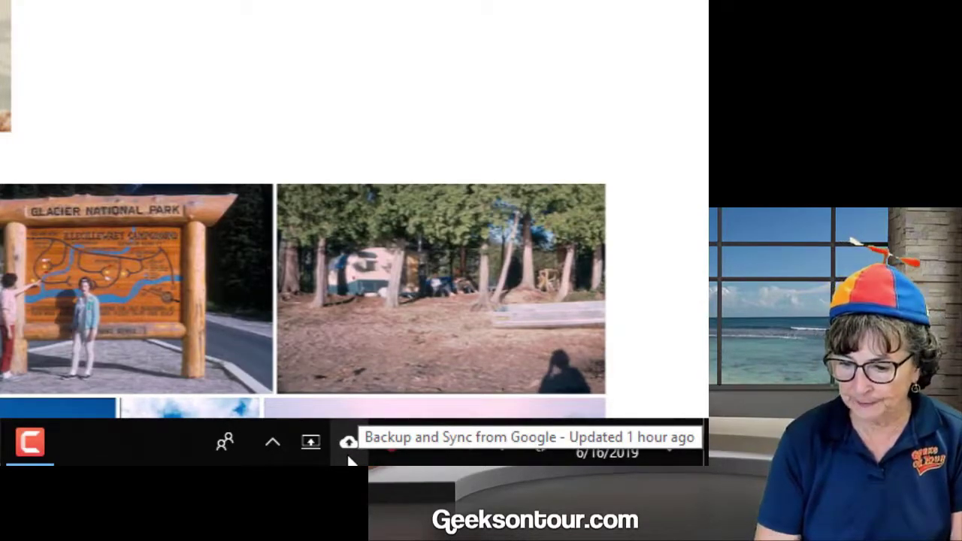
click(348, 443)
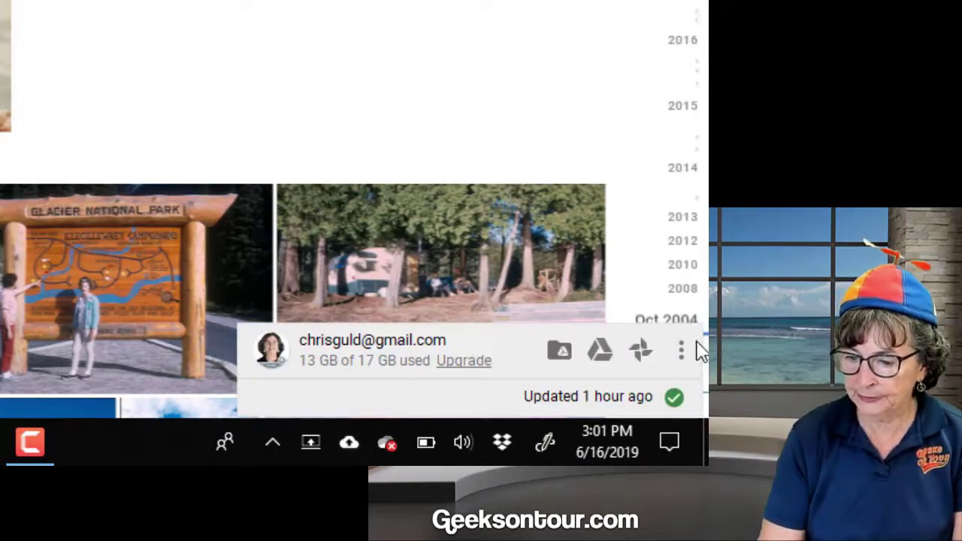
click(681, 350)
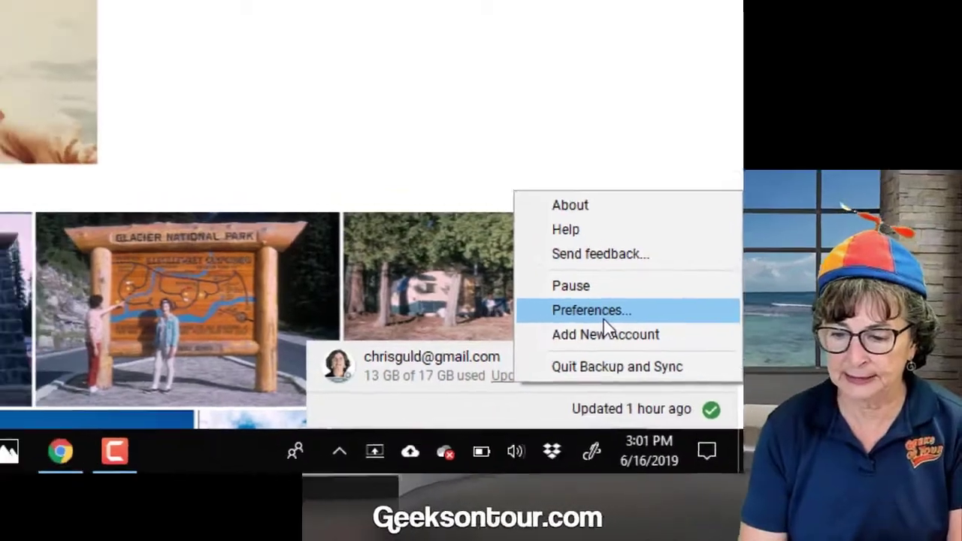
click(594, 299)
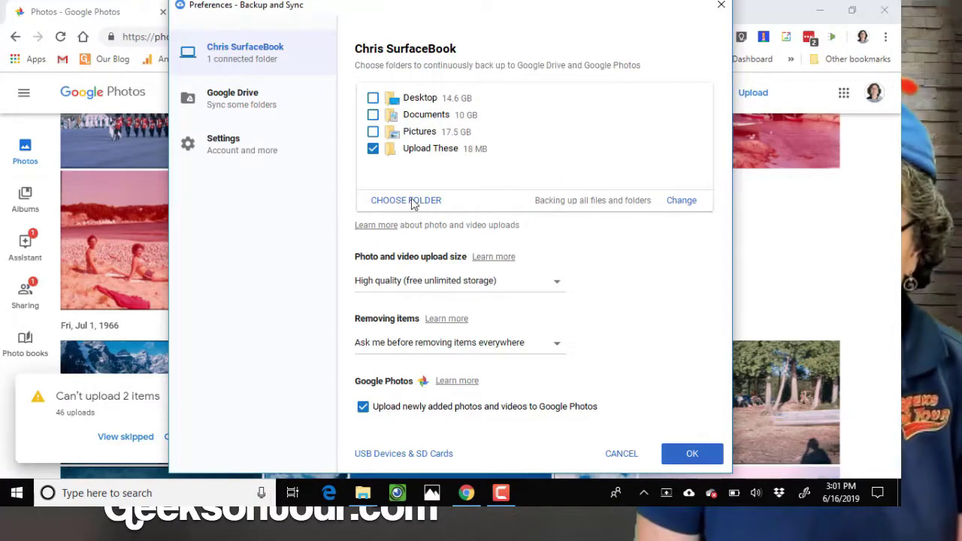
Step: Start choosing another folder for continuous backup and browse through This PC to the Seagate Backup Plus Drive (D:)
click(413, 204)
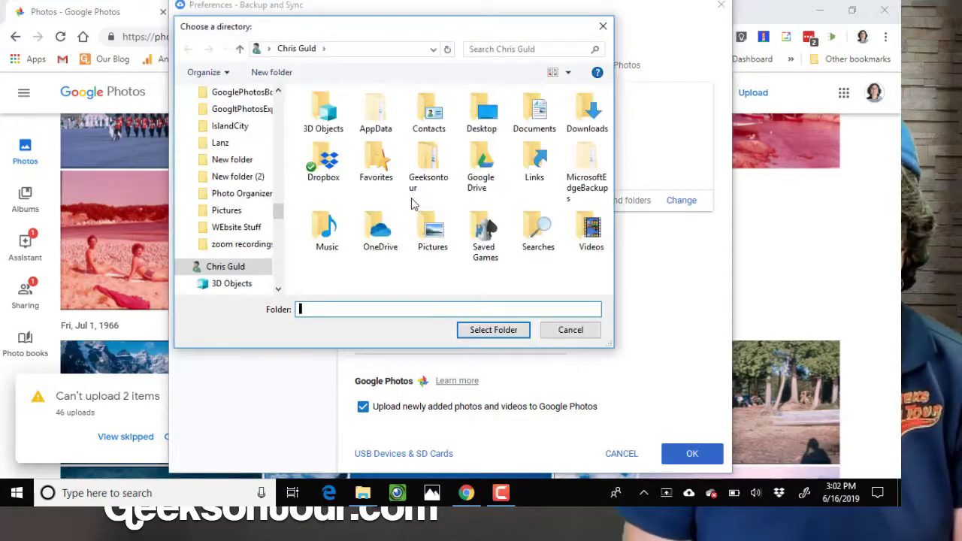
click(268, 49)
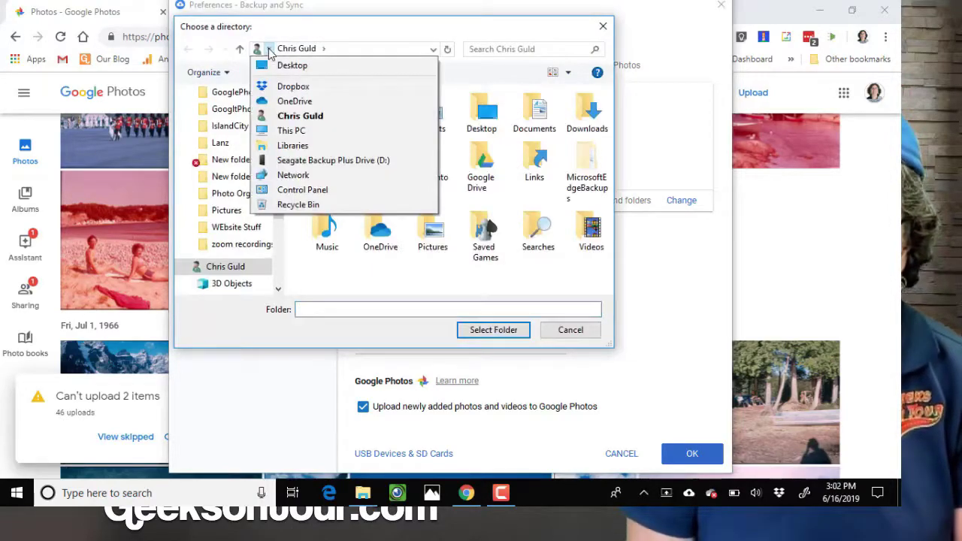
click(301, 130)
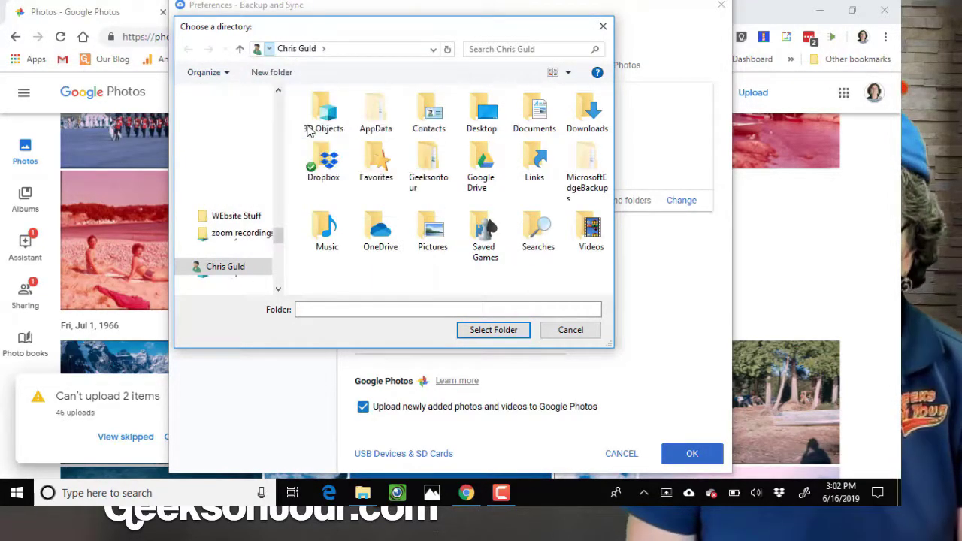
scroll(458, 200, down, 3)
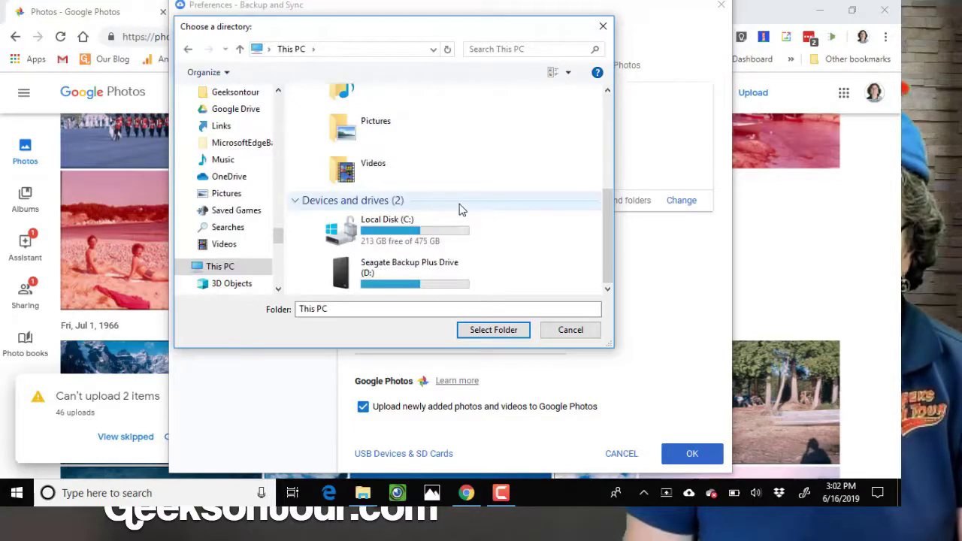
click(460, 211)
right_click(459, 204)
click(485, 273)
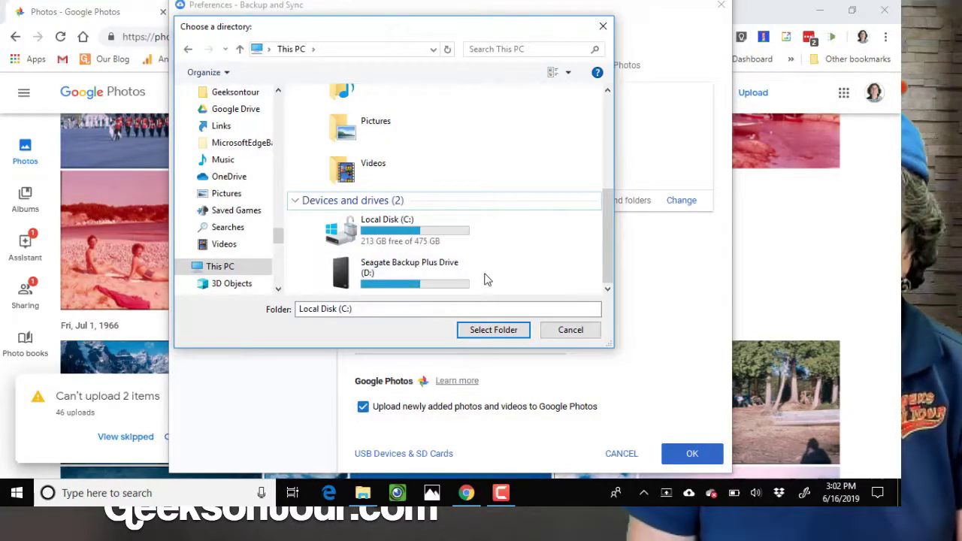
double_click(388, 282)
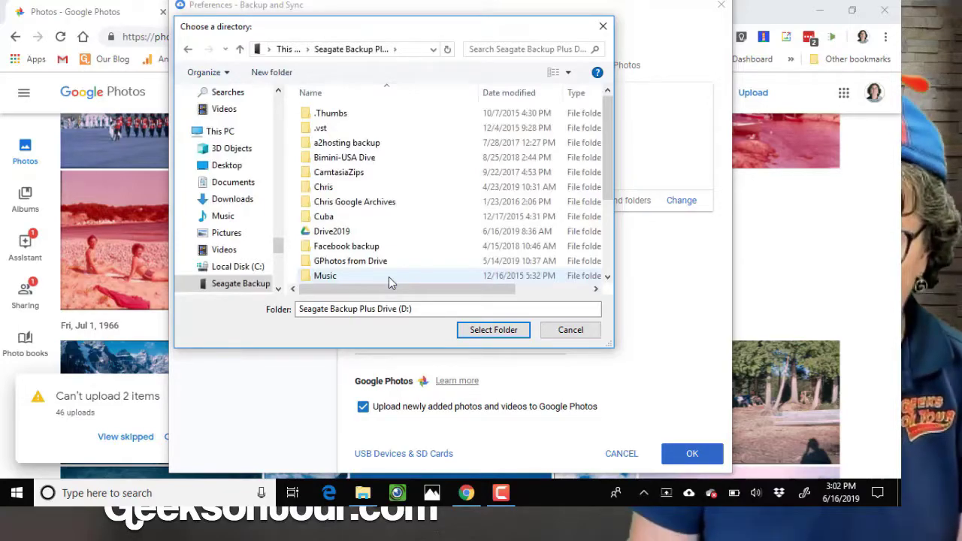
Step: Add the external drive's Pictures folder to the backup folder list, and discard the preference changes to return to the photo library
scroll(368, 258, down, 2)
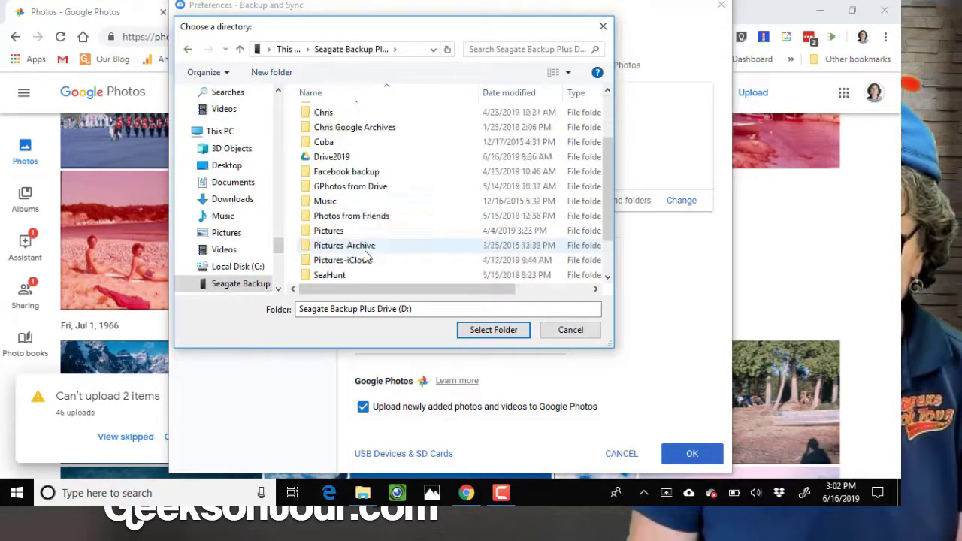
click(317, 233)
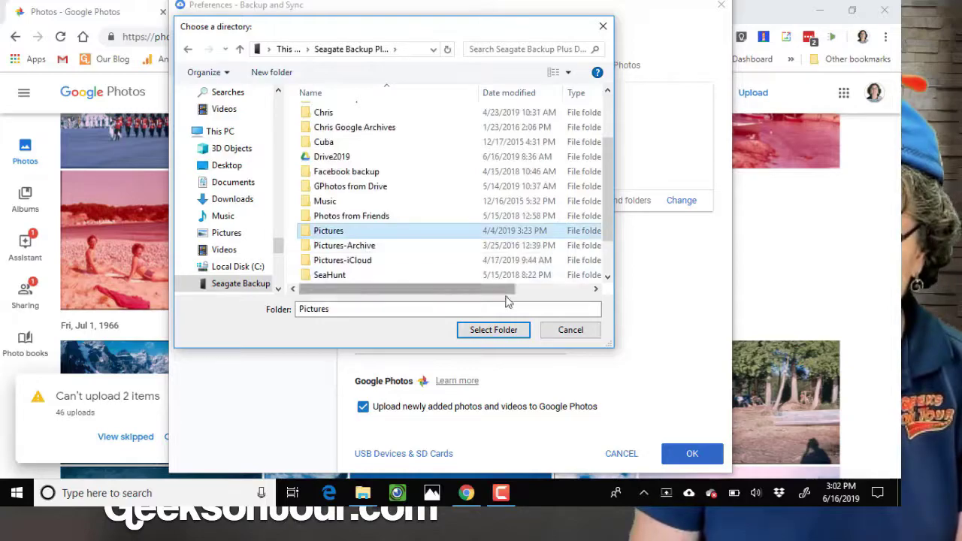
click(490, 331)
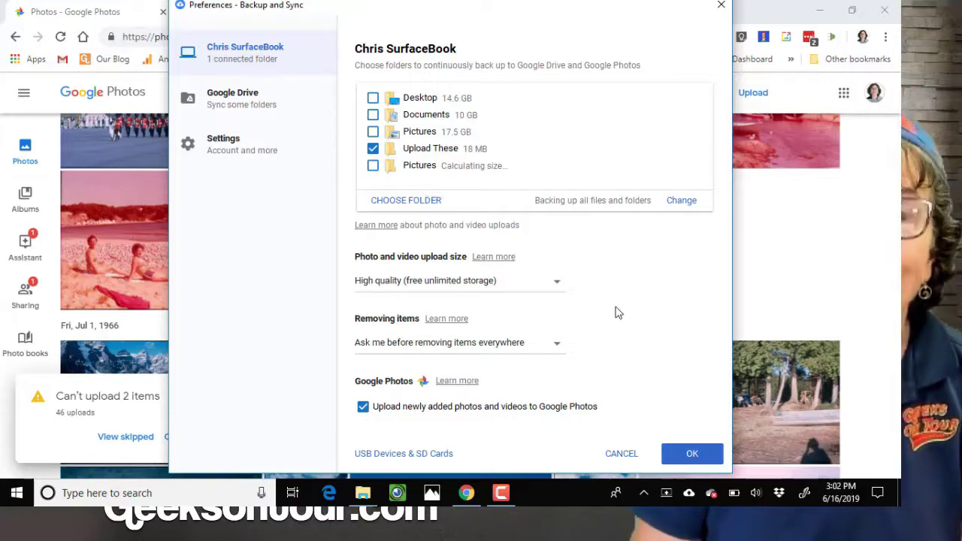
click(621, 454)
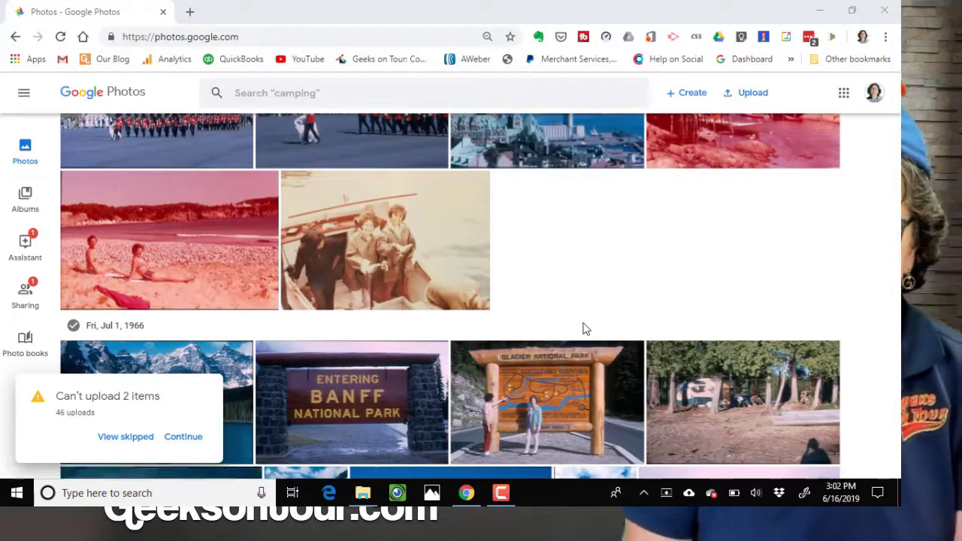
scroll(585, 329, up, 3)
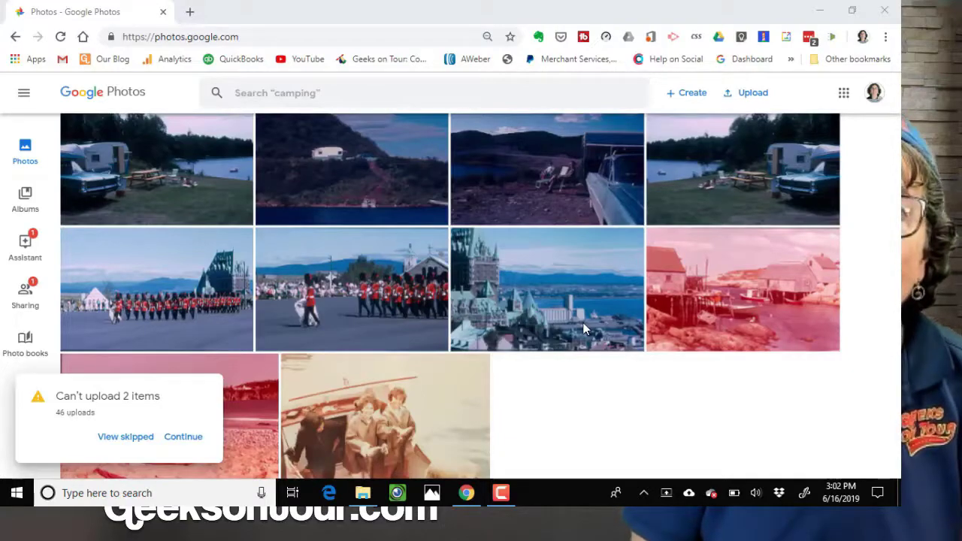